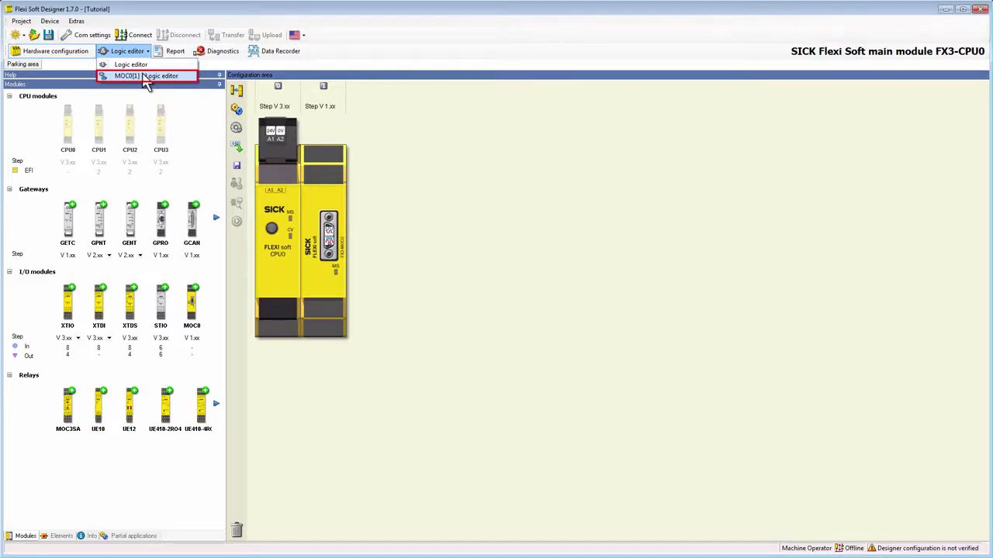
Open the MOC0[1] logic editor and place a Speed Cross Check motion function block on Page 1
left_click(147, 76)
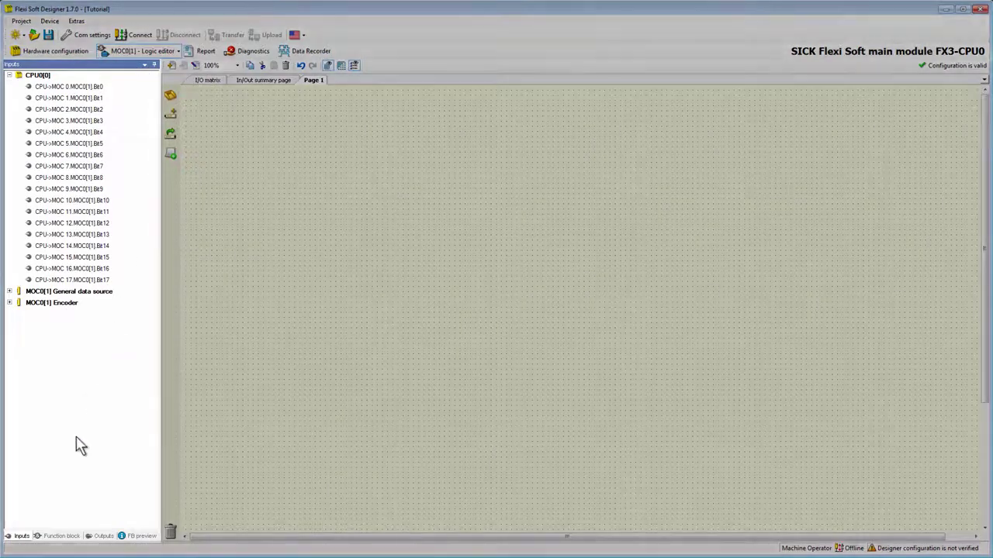
left_click(56, 537)
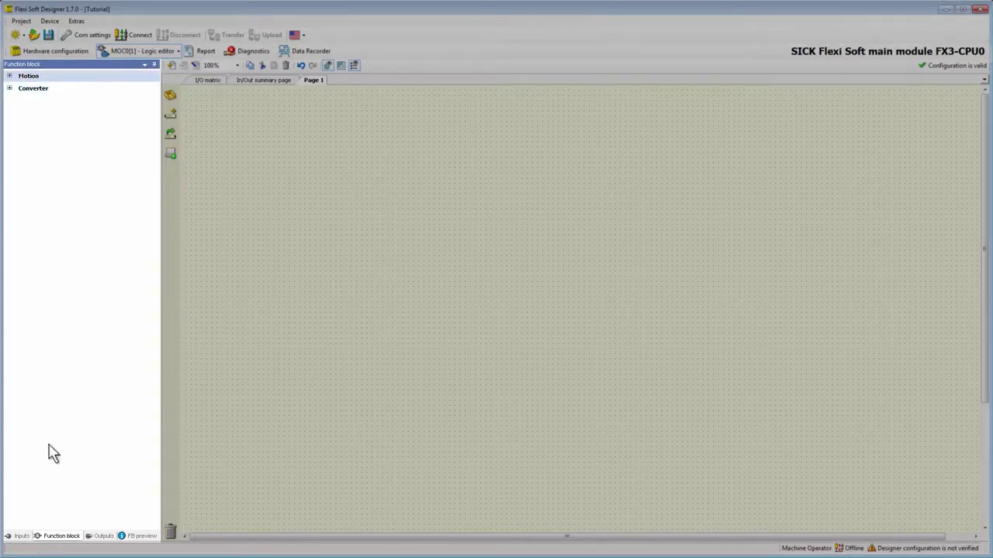
left_click(9, 77)
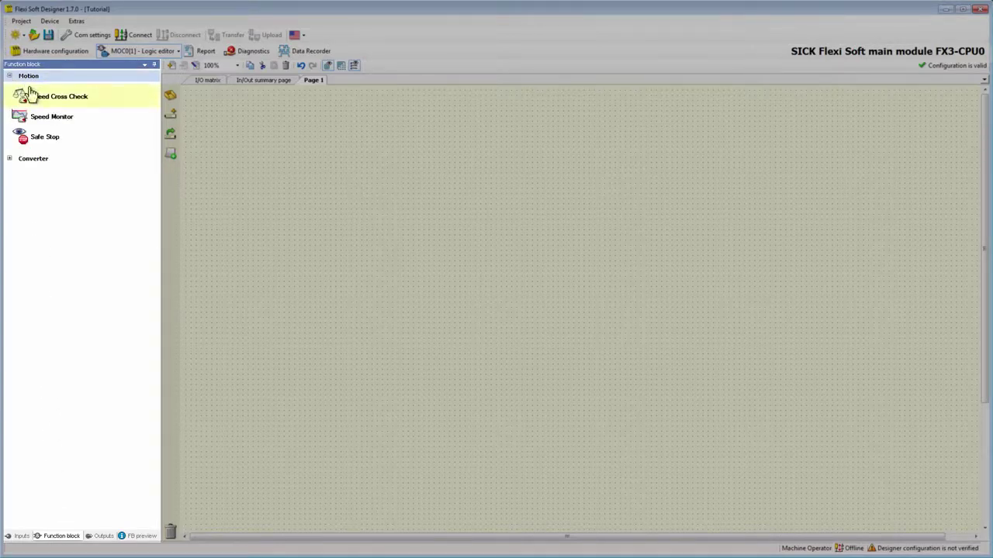
left_click_drag(31, 97, 310, 130)
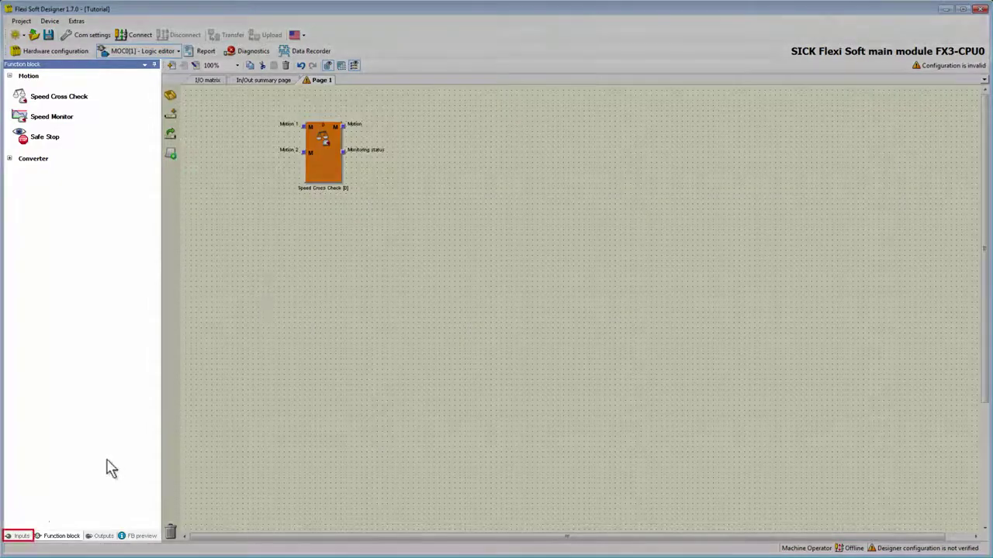
Connect the A/B incremental encoder to the block's Motion 1 input and the SSI master encoder to Motion 2
left_click(19, 535)
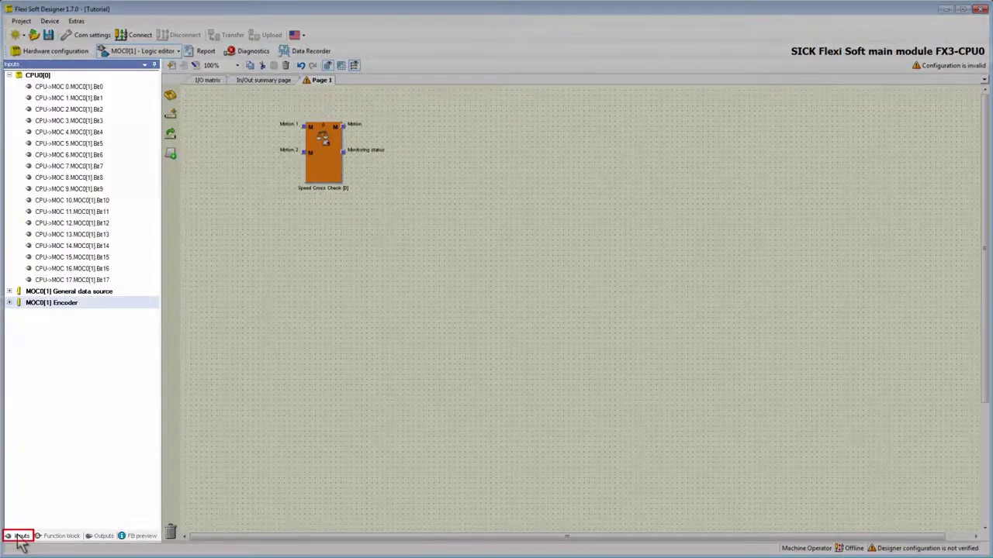
double_click(51, 304)
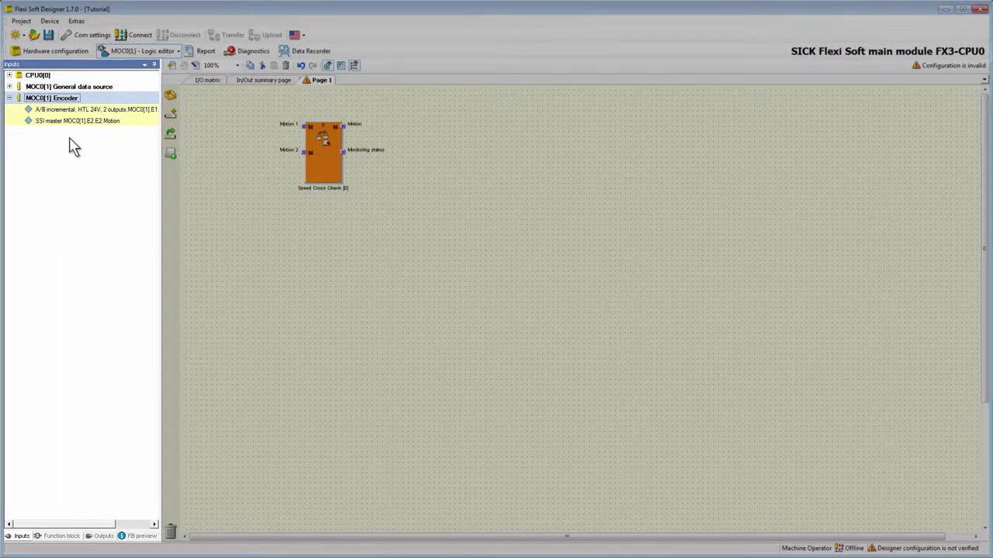
left_click_drag(77, 111, 207, 128)
left_click_drag(114, 127, 207, 153)
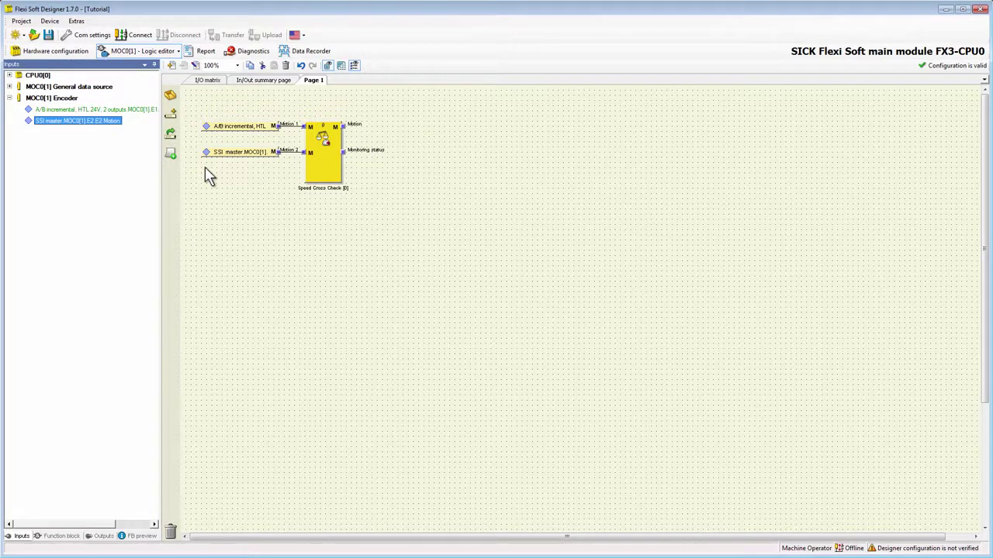
Open the Speed Cross Check block's settings and view its speed units
left_click(325, 147)
double_click(324, 150)
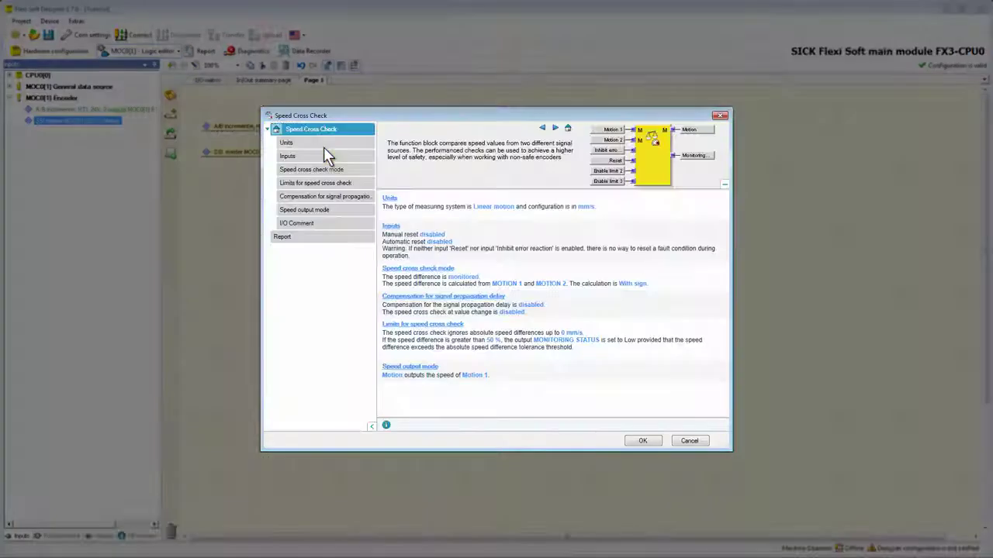
left_click(284, 144)
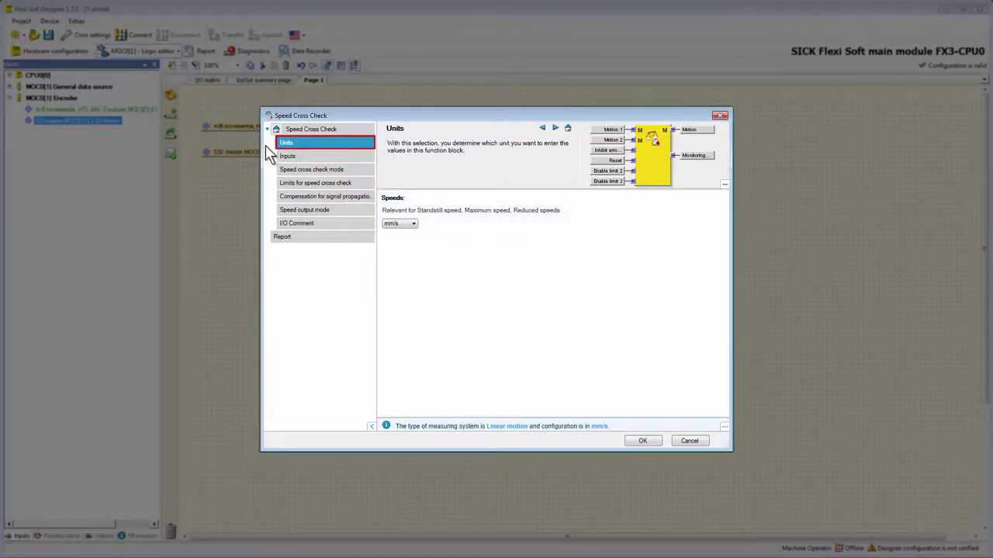
Try the Input Reset and Inhibit error reaction options for error handling, switching each one back off
left_click(286, 157)
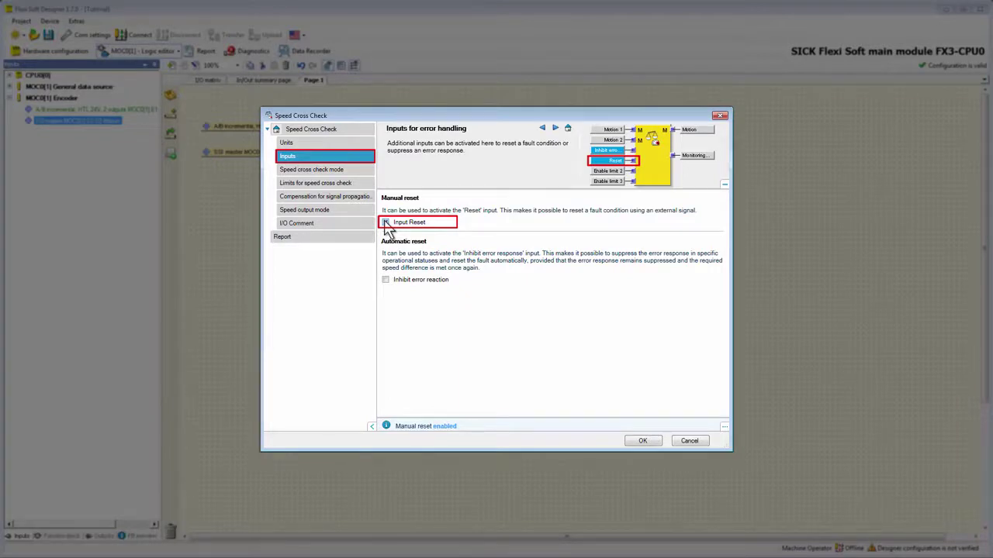
left_click(385, 224)
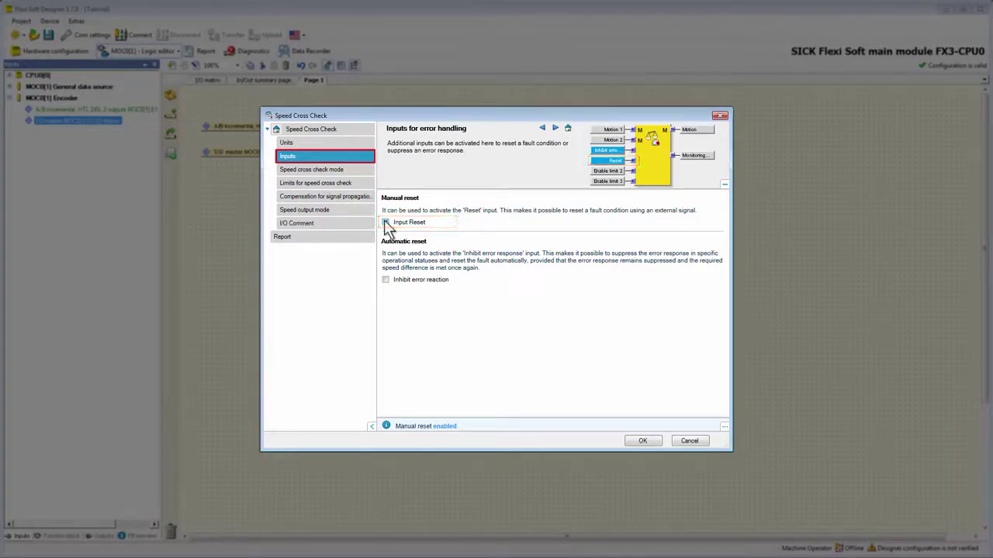
left_click(386, 280)
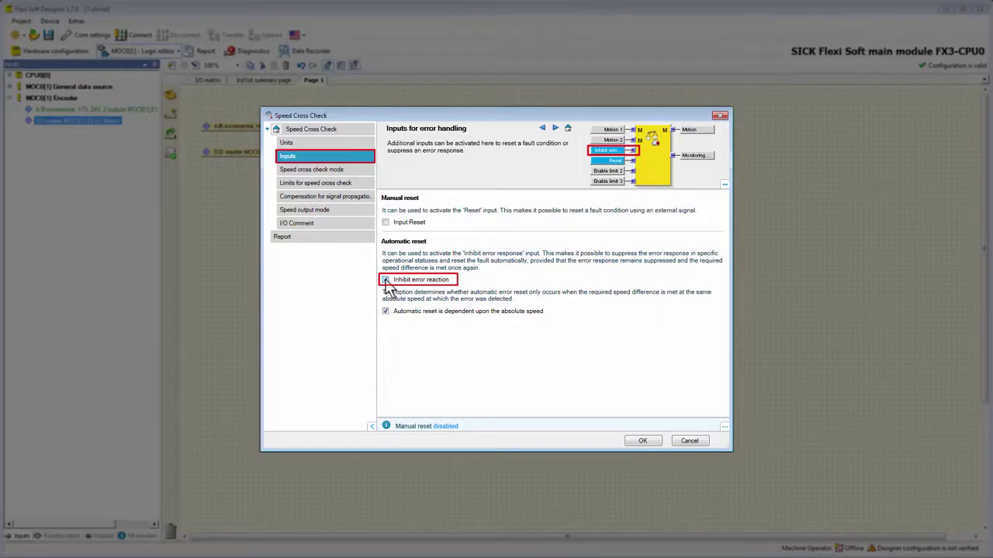
left_click(385, 280)
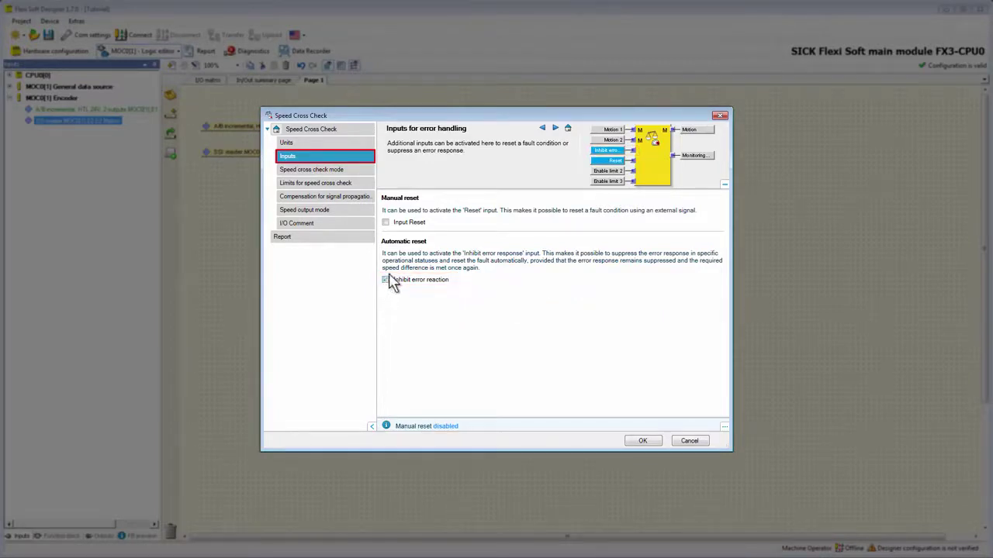
View the speed cross check mode, then enable limits 2 and 3 with relative speed differences of 60 % and 70 %
left_click(327, 175)
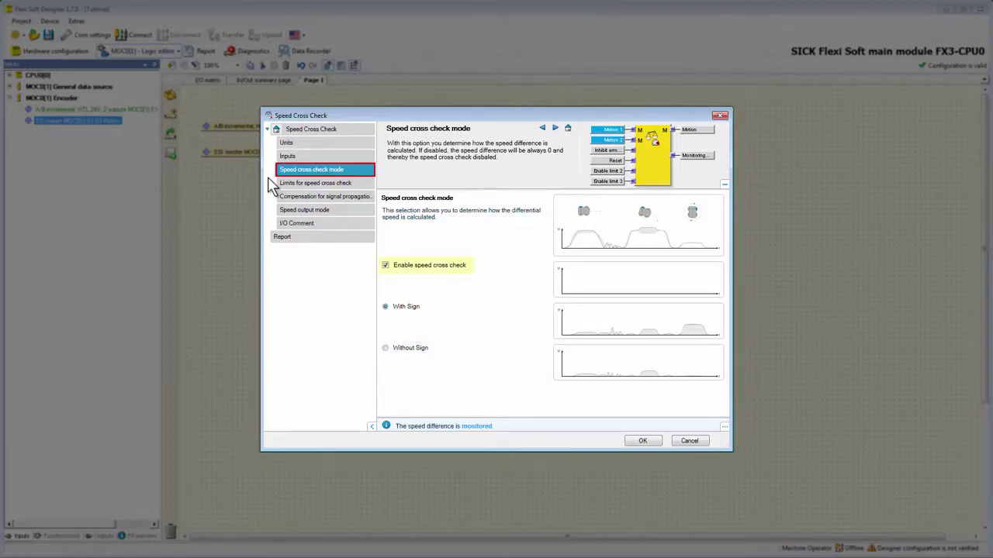
left_click(273, 185)
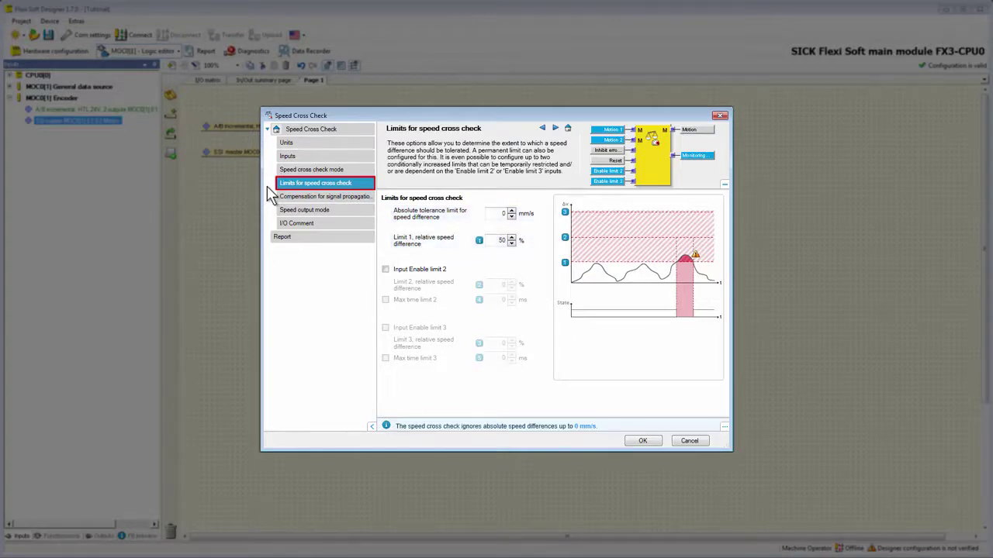
left_click(386, 270)
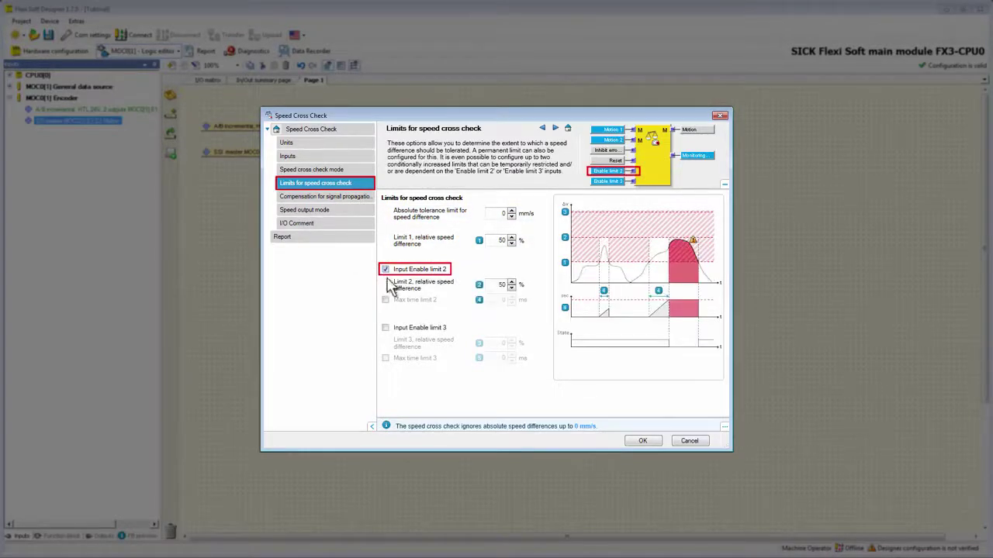
left_click(385, 328)
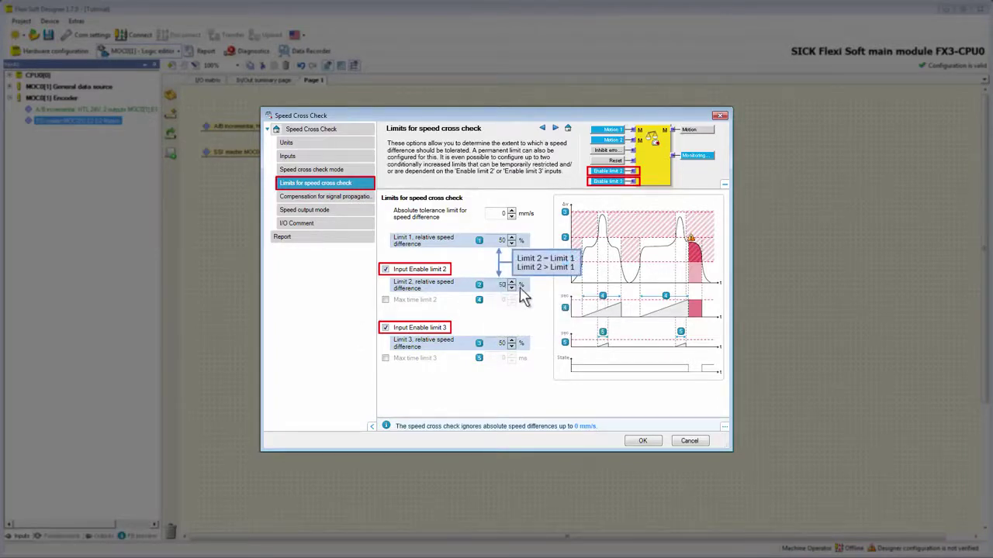
type("60")
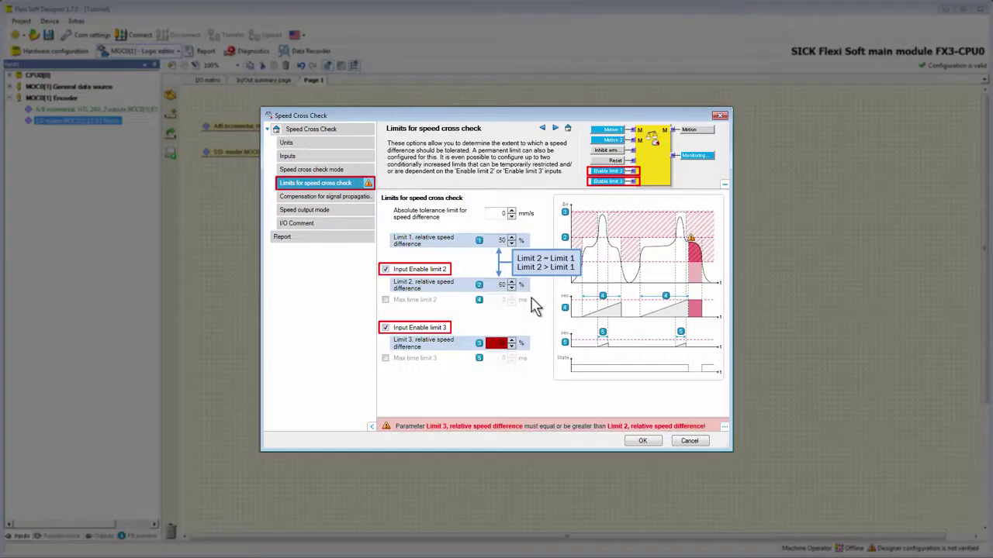
left_click(512, 342)
left_click(512, 342)
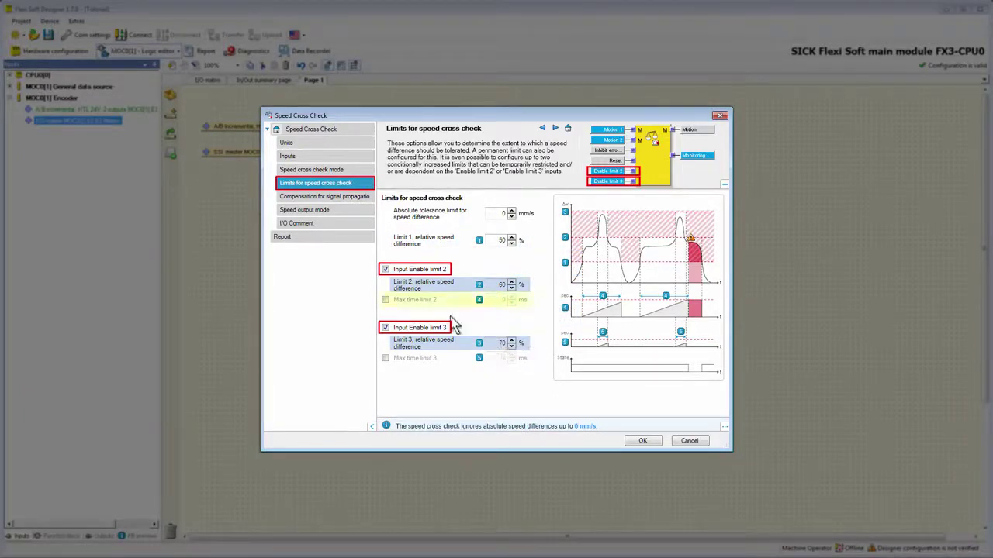
Activate the maximum times for limits 2 and 3, then disable both limit inputs again
left_click(386, 301)
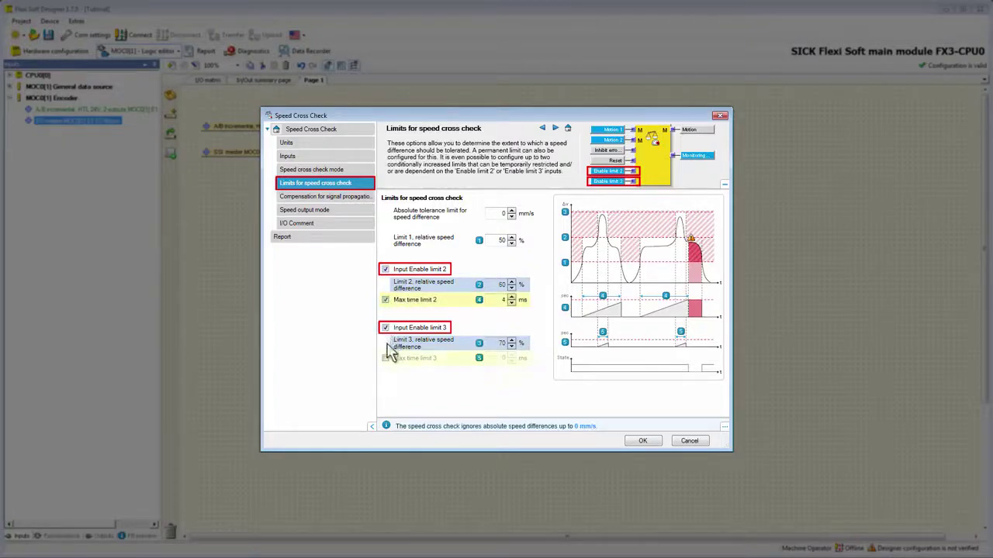
left_click(387, 359)
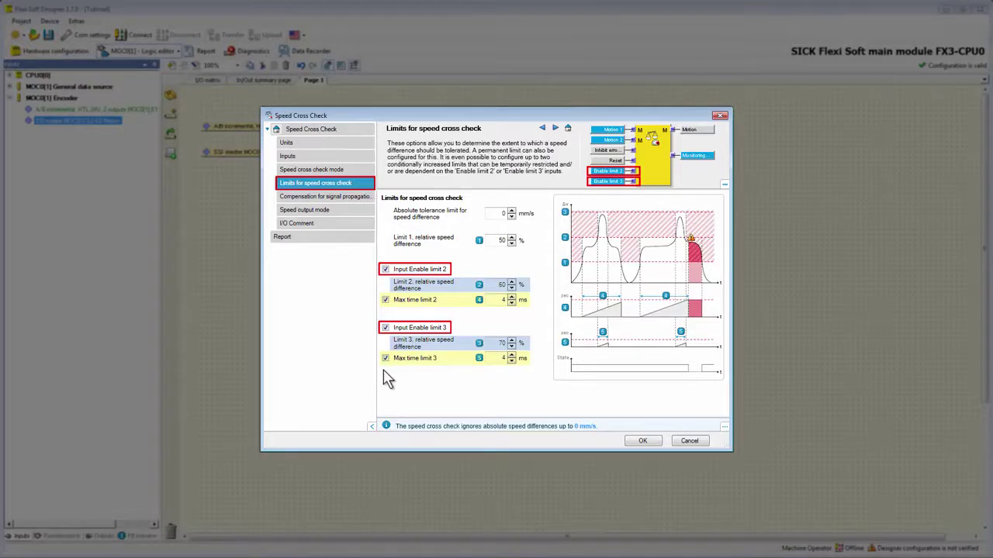
left_click(386, 327)
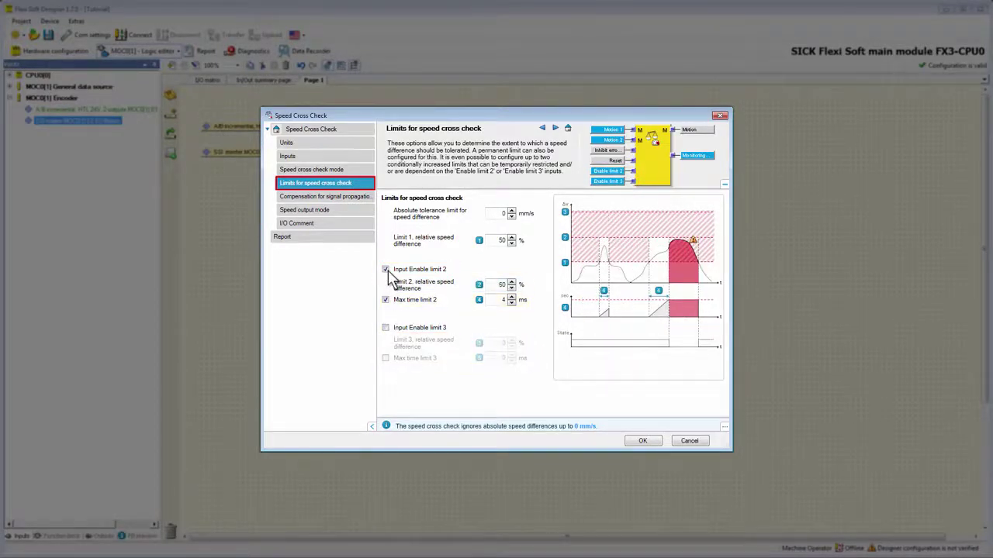
Try signal propagation delay compensation for Motion 2, switch it off, and select speed cross check on value alternation
left_click(329, 200)
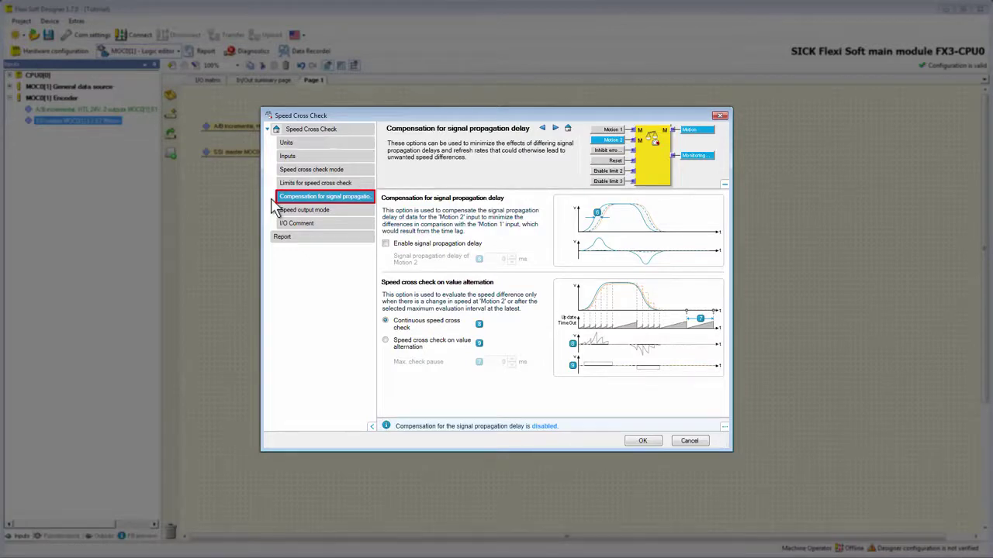
left_click(387, 243)
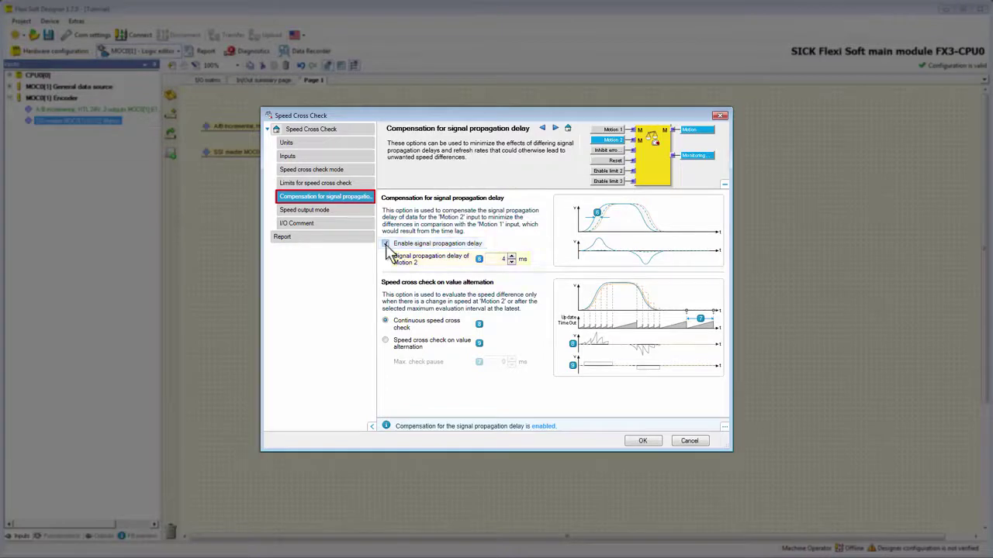
left_click(386, 245)
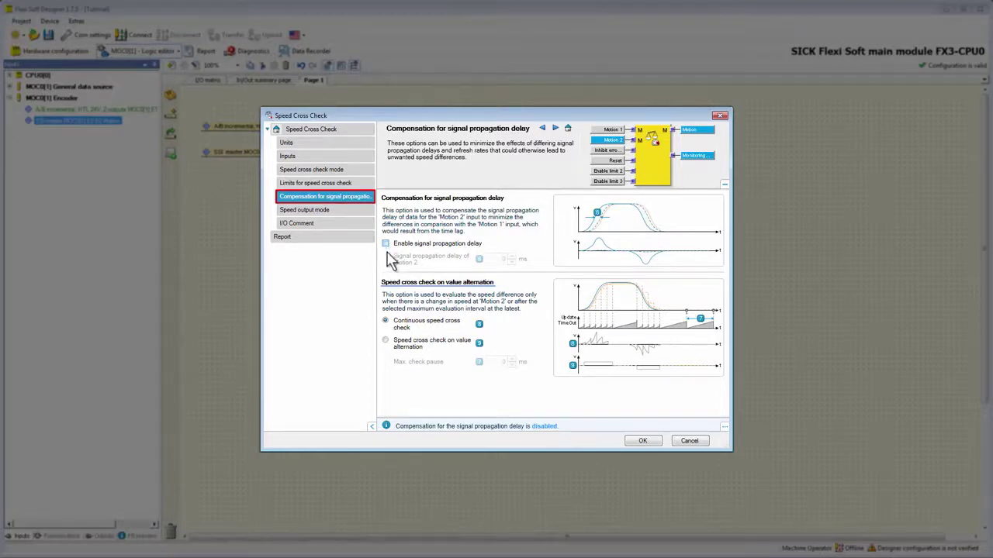
left_click(386, 322)
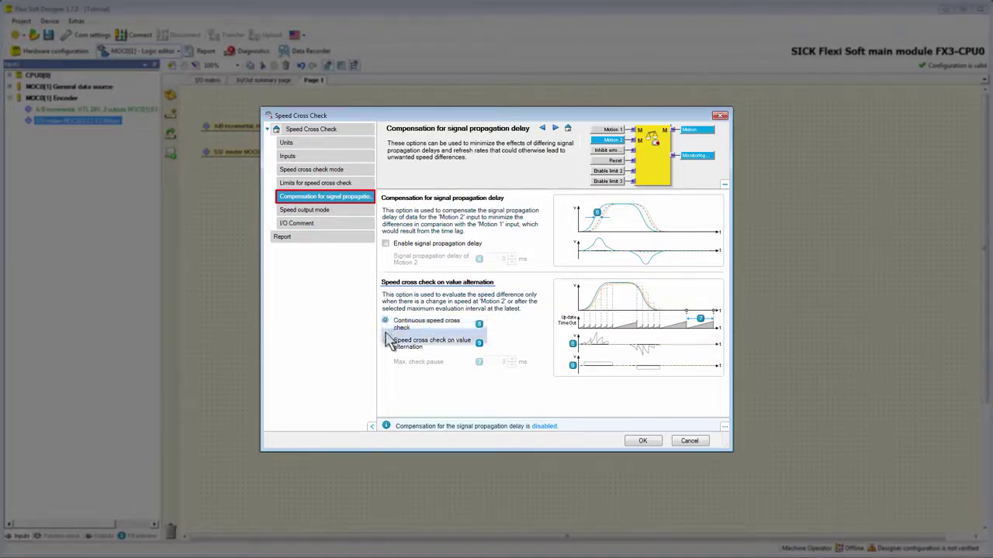
left_click(385, 343)
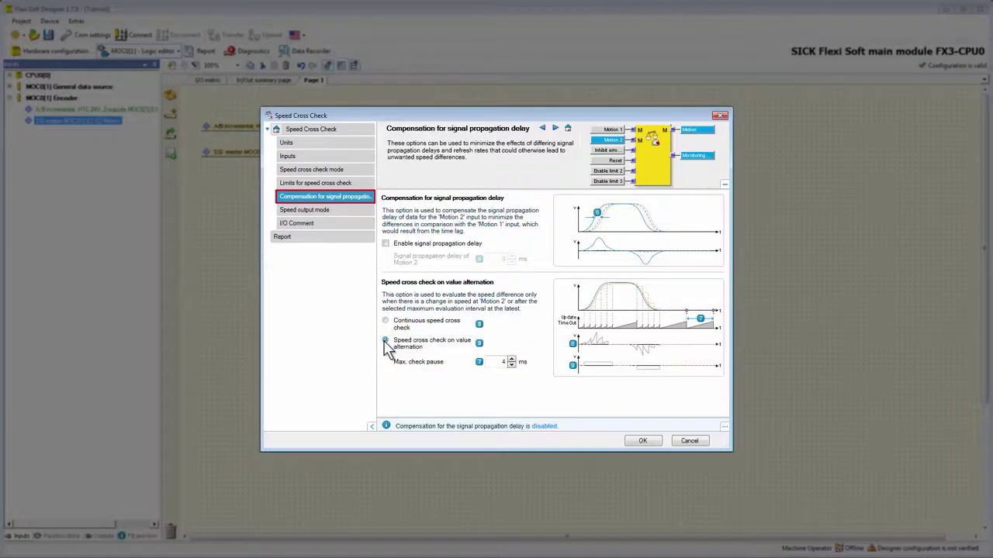
Go through the speed output modes and choose the mean speed of Motion 1 or Motion 2
left_click(334, 212)
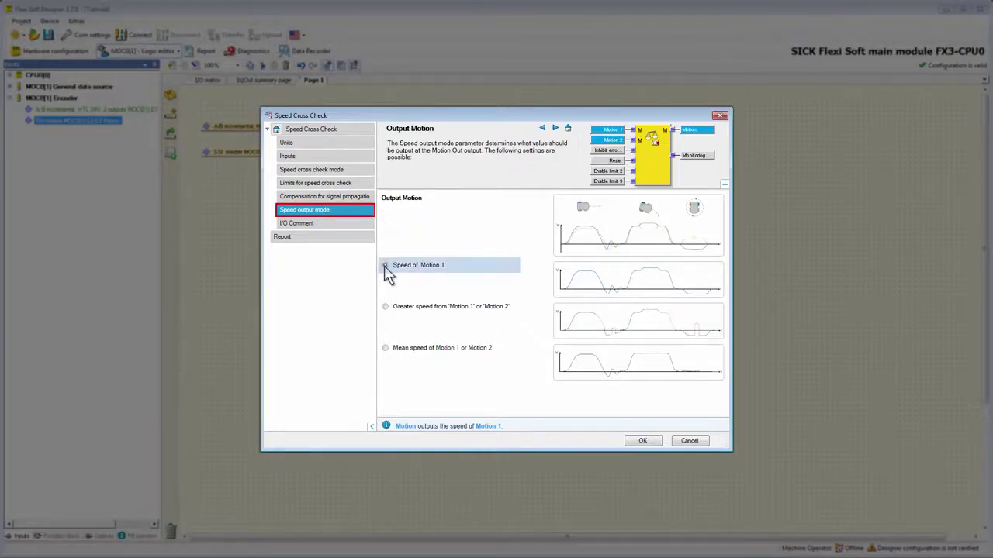
left_click(386, 309)
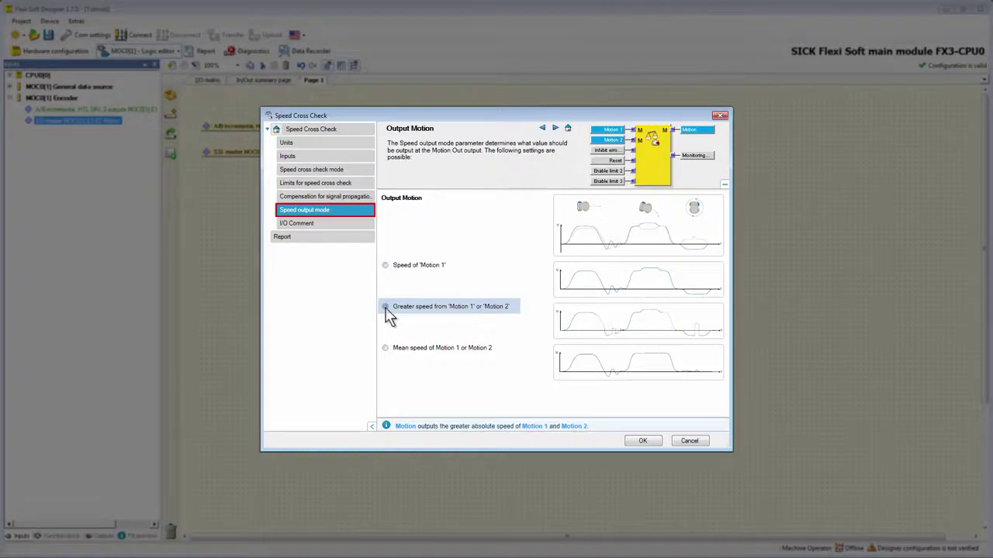
left_click(386, 350)
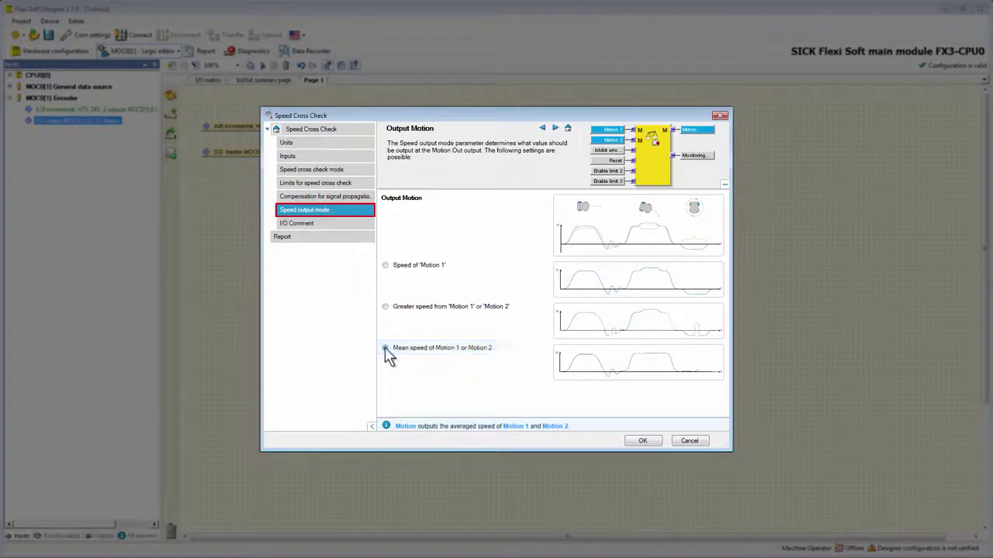
Review the block's I/O comments and report, then accept the Speed Cross Check settings
left_click(324, 226)
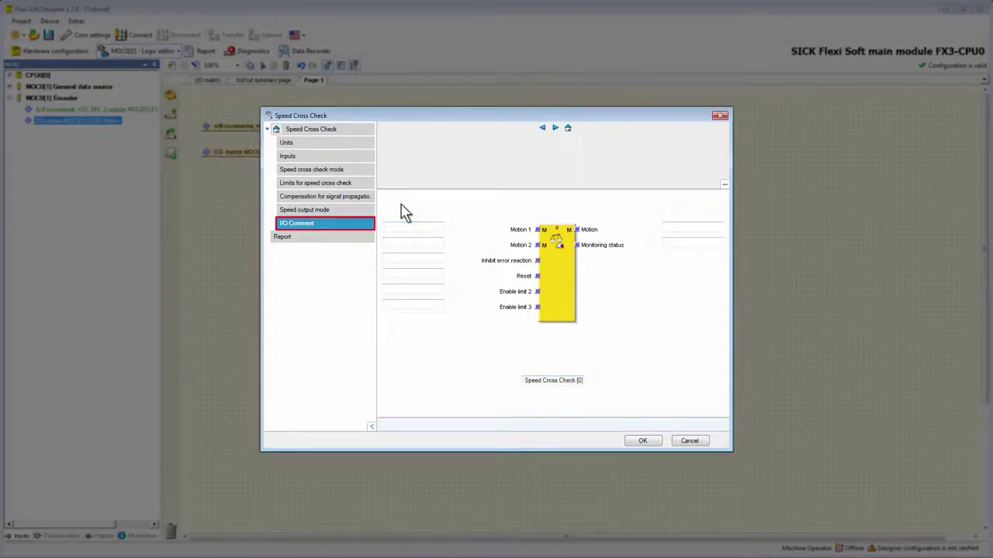
left_click(332, 241)
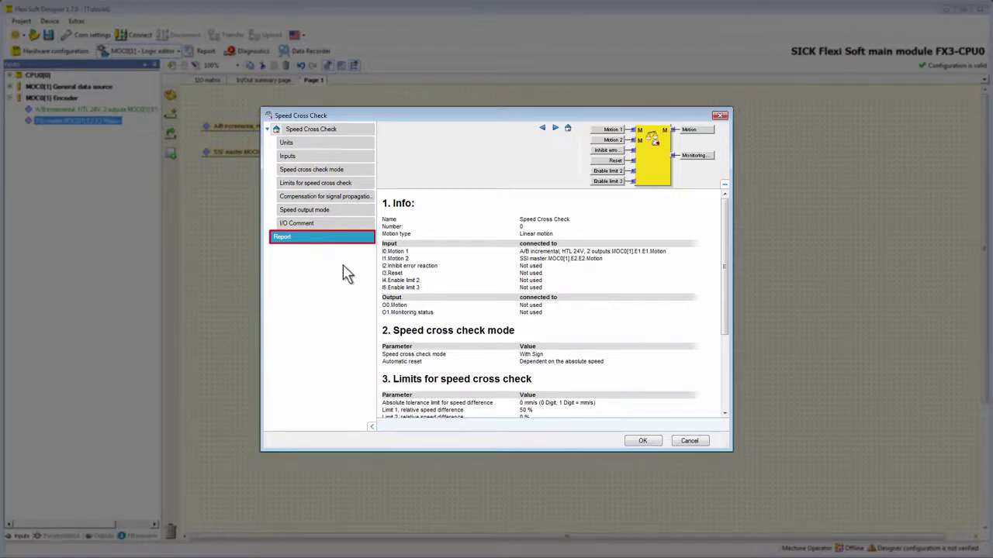
left_click(641, 441)
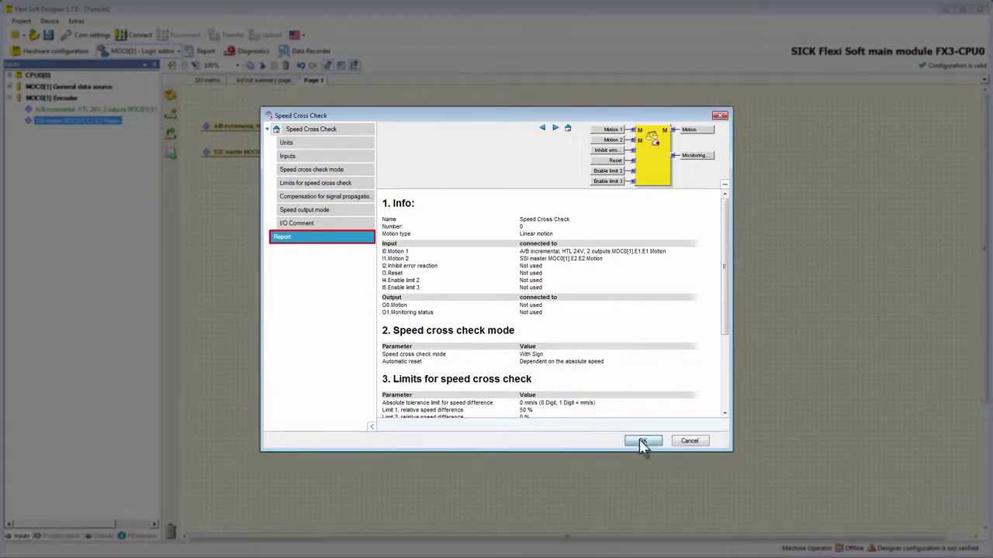